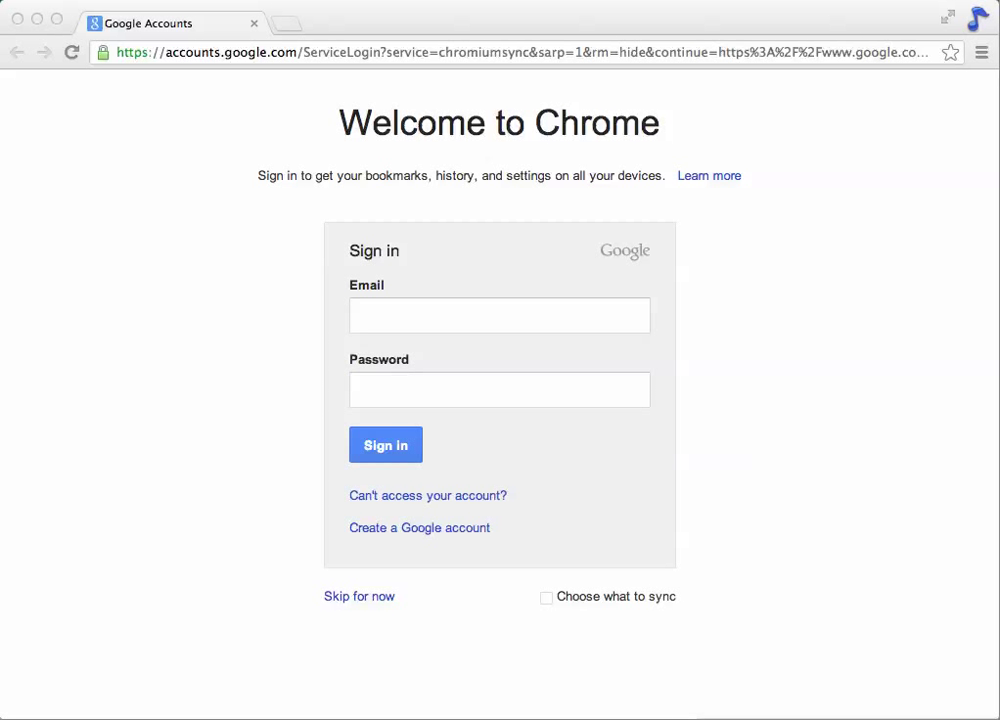
Step: Enter the school account's email and password in Welcome to Chrome and sign in
{"action": "left_click", "coordinate": [427, 328]}
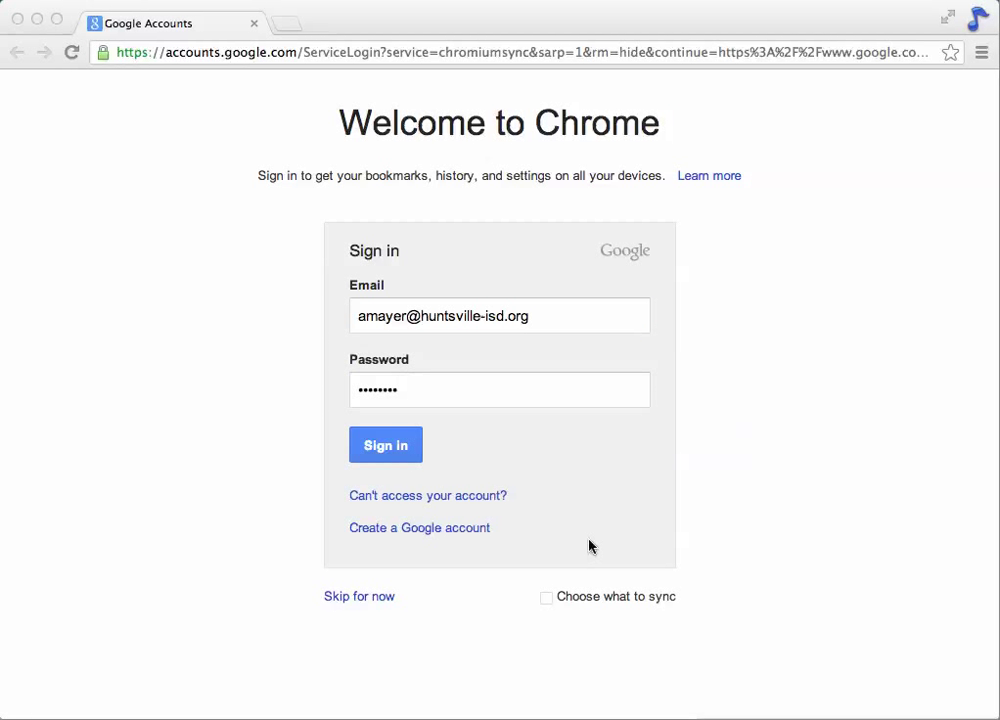
{"action": "left_click", "coordinate": [385, 452]}
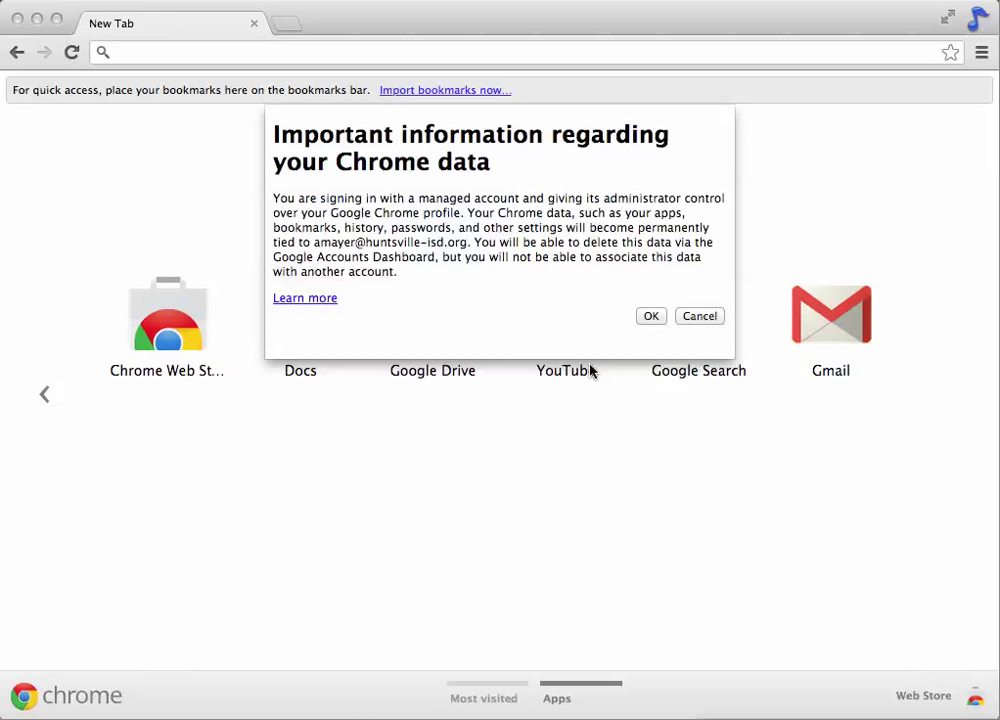
Step: Accept the managed-account data notice so sync can load bookmarks, extensions and Gmail
{"action": "left_click", "coordinate": [656, 317]}
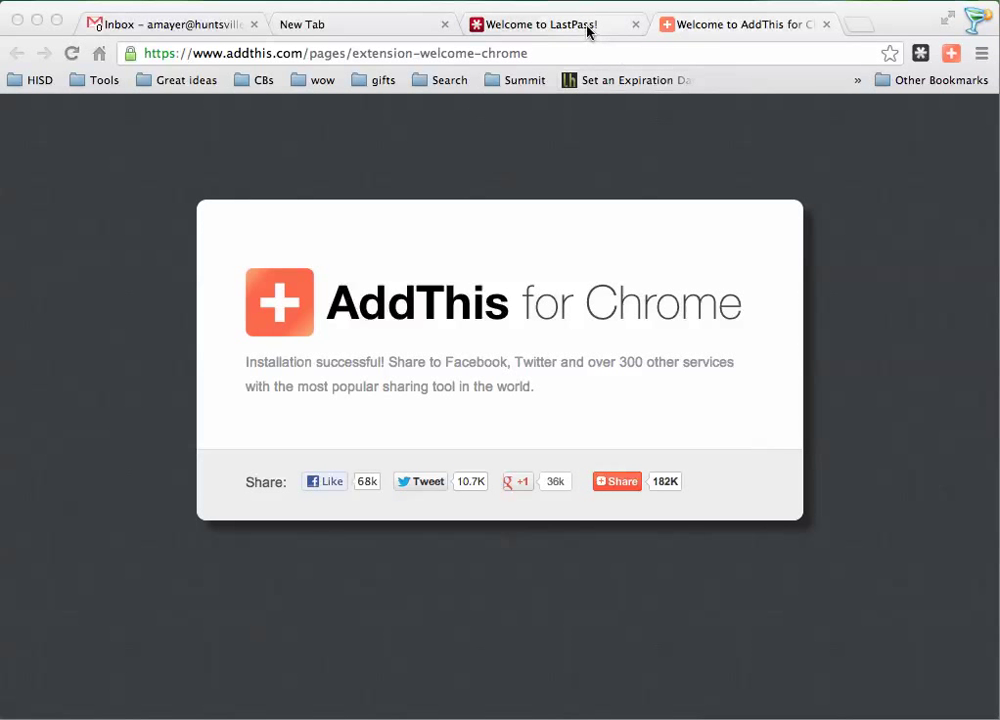
Step: Close the AddThis, LastPass, Options, Webpage Screenshot, AdBlock and Buffer welcome tabs
{"action": "left_click", "coordinate": [826, 24]}
{"action": "left_click", "coordinate": [637, 24]}
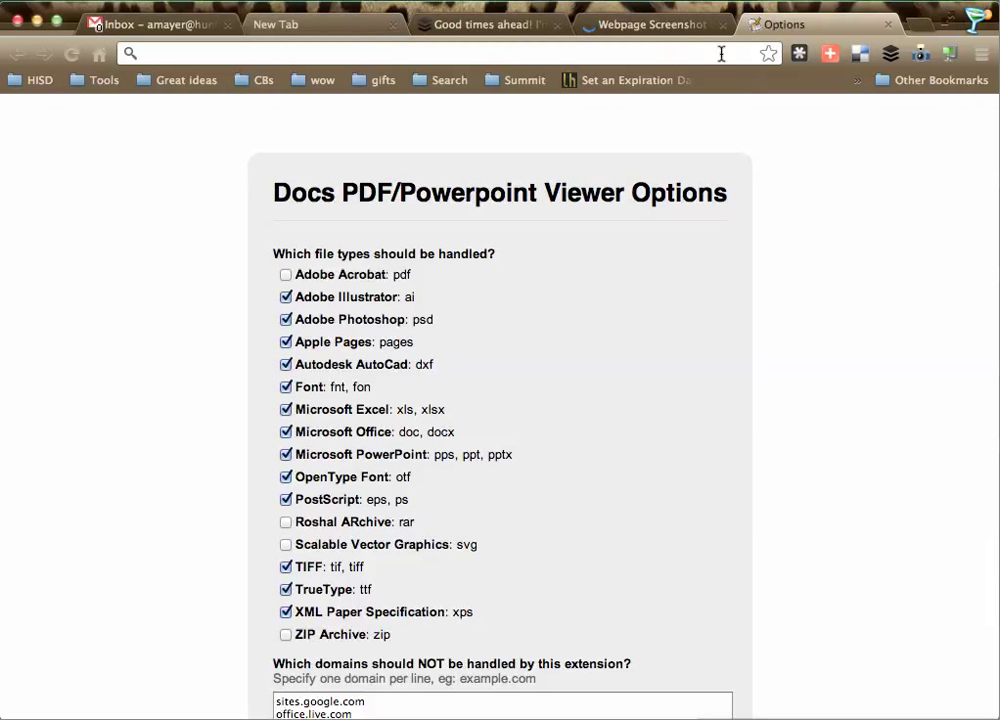
{"action": "left_click", "coordinate": [889, 25]}
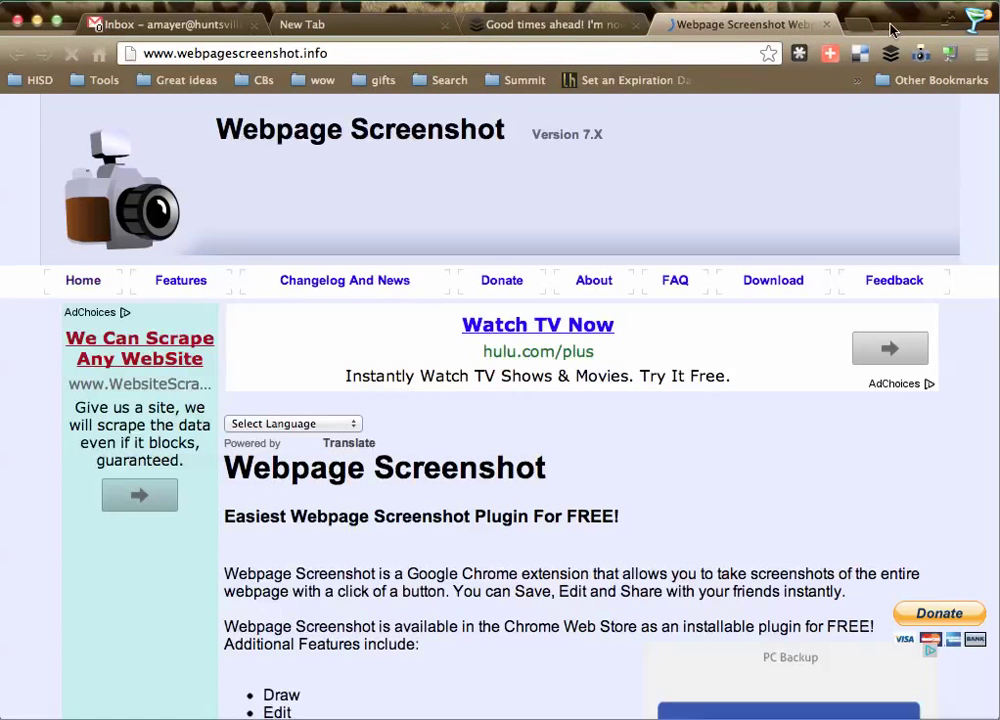
{"action": "left_click", "coordinate": [827, 25]}
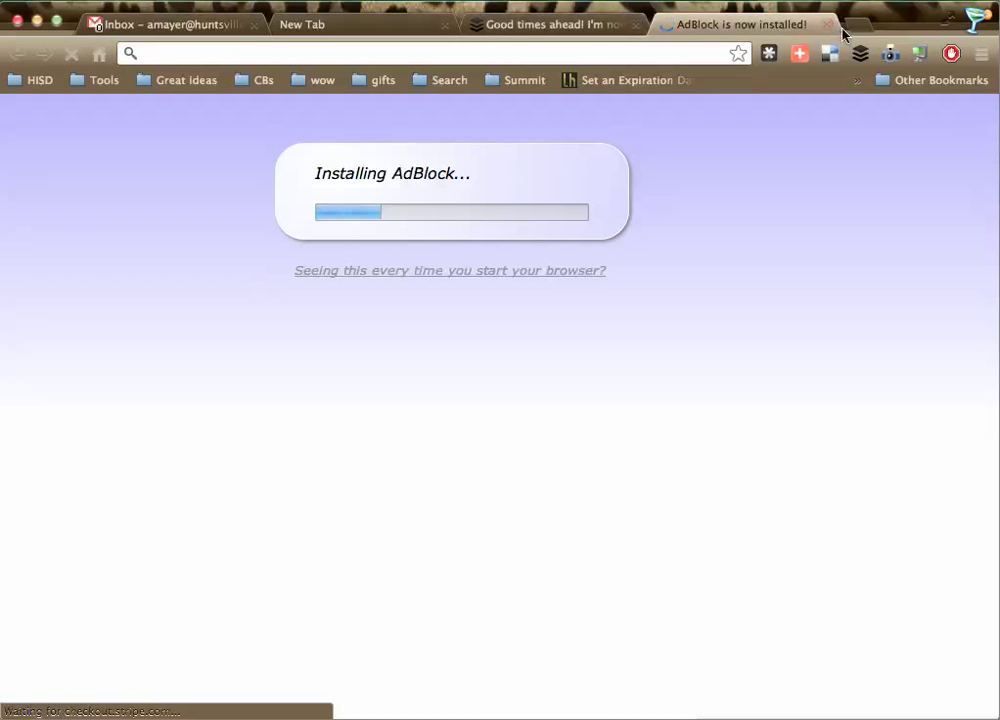
{"action": "left_click", "coordinate": [827, 25]}
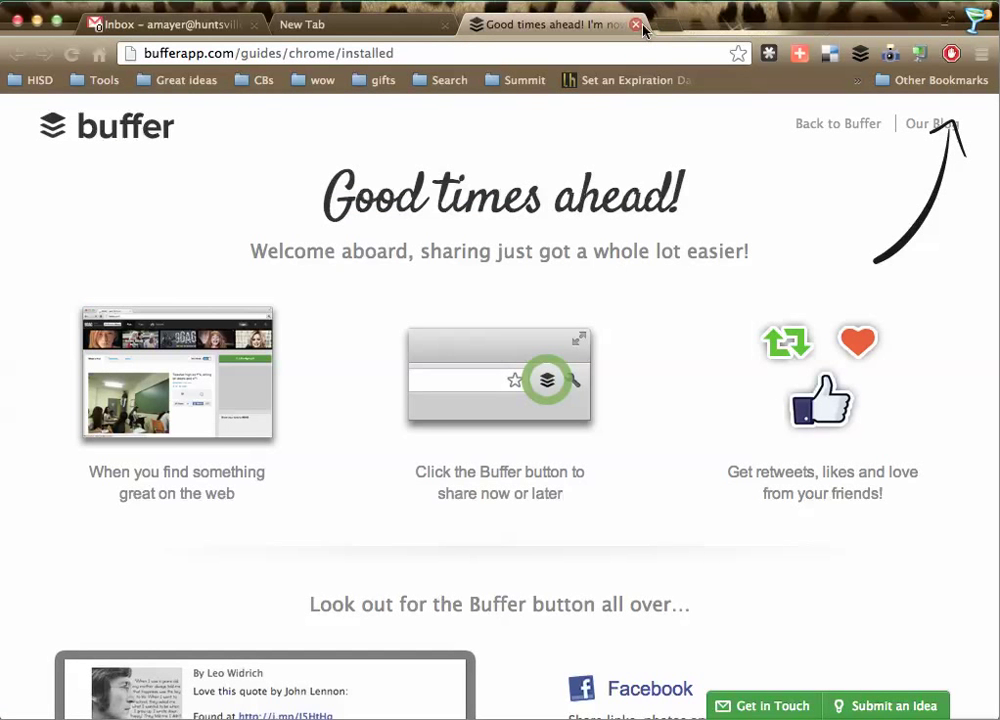
{"action": "left_click", "coordinate": [636, 25]}
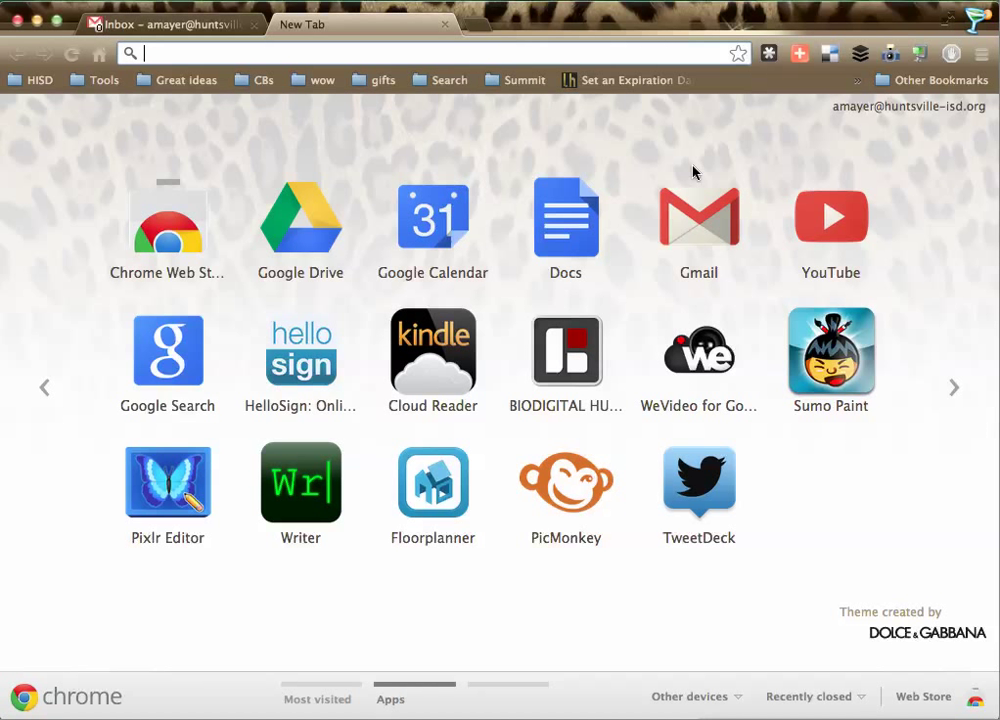
{"action": "left_click", "coordinate": [858, 80]}
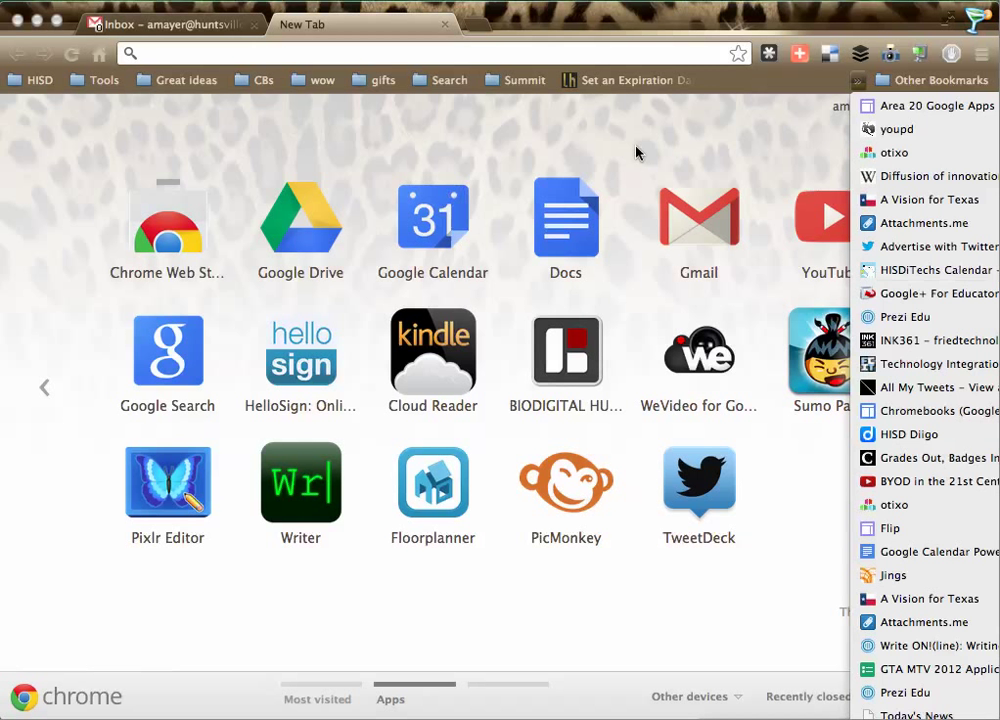
{"action": "left_click", "coordinate": [678, 147]}
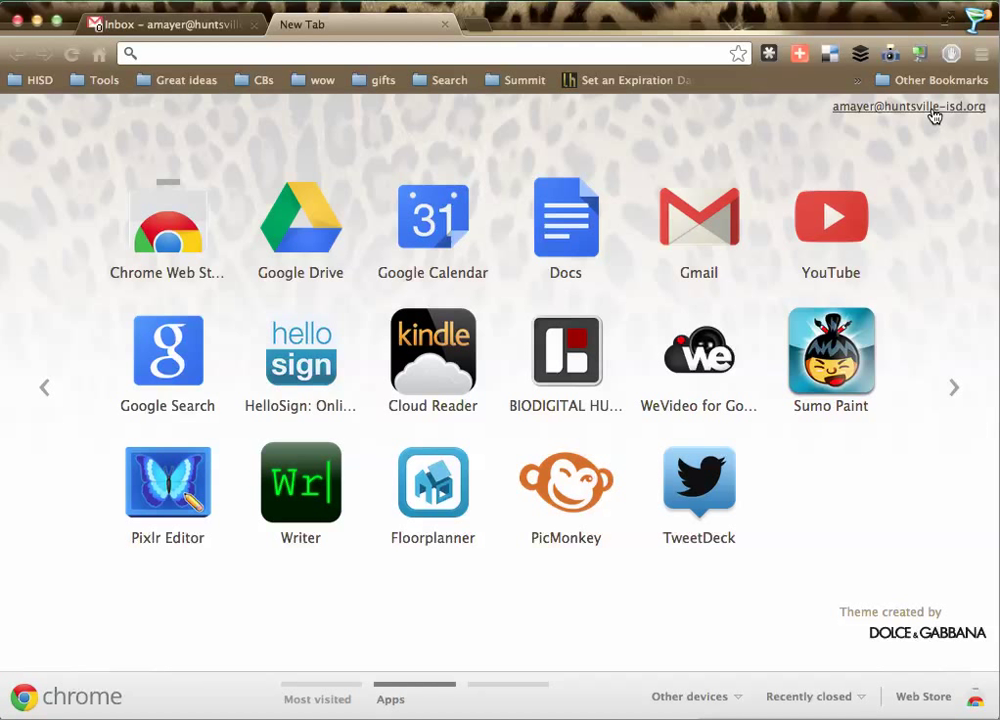
{"action": "right_click", "coordinate": [432, 357]}
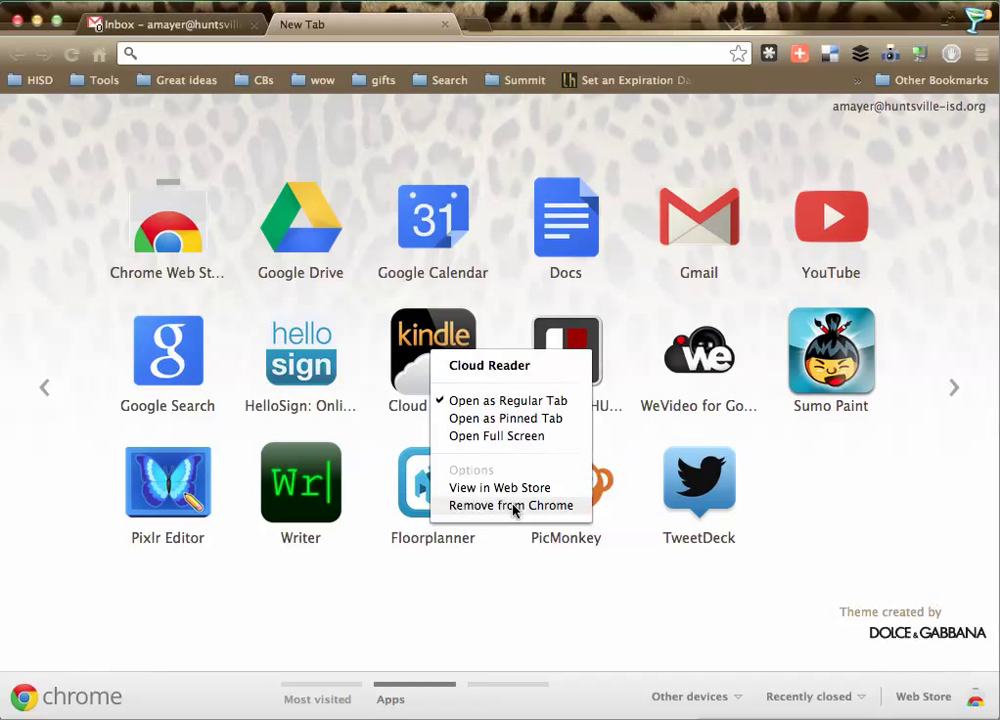
{"action": "left_click", "coordinate": [567, 134]}
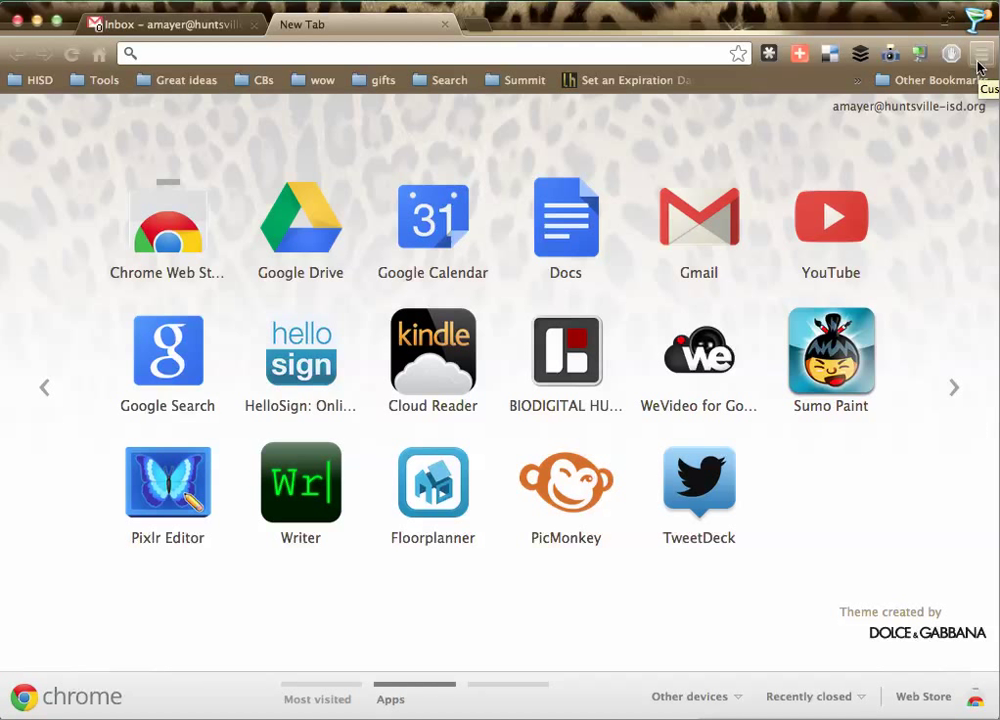
Step: Bring the Gmail inbox tab forward and check the signed-in school account's details
{"action": "left_click", "coordinate": [185, 27]}
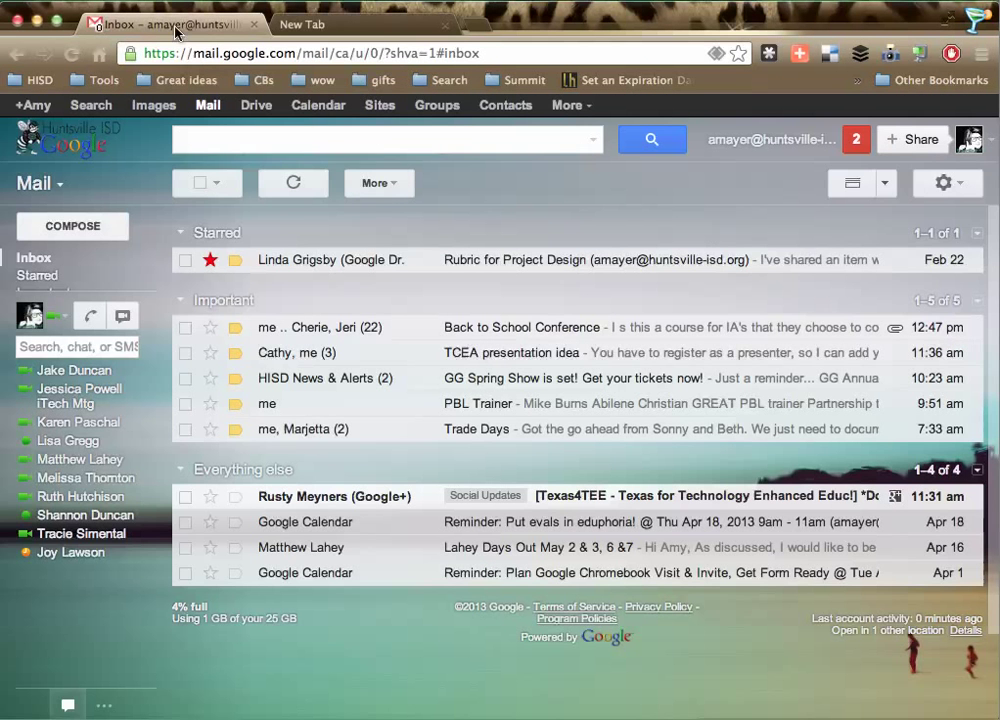
{"action": "left_click", "coordinate": [786, 140]}
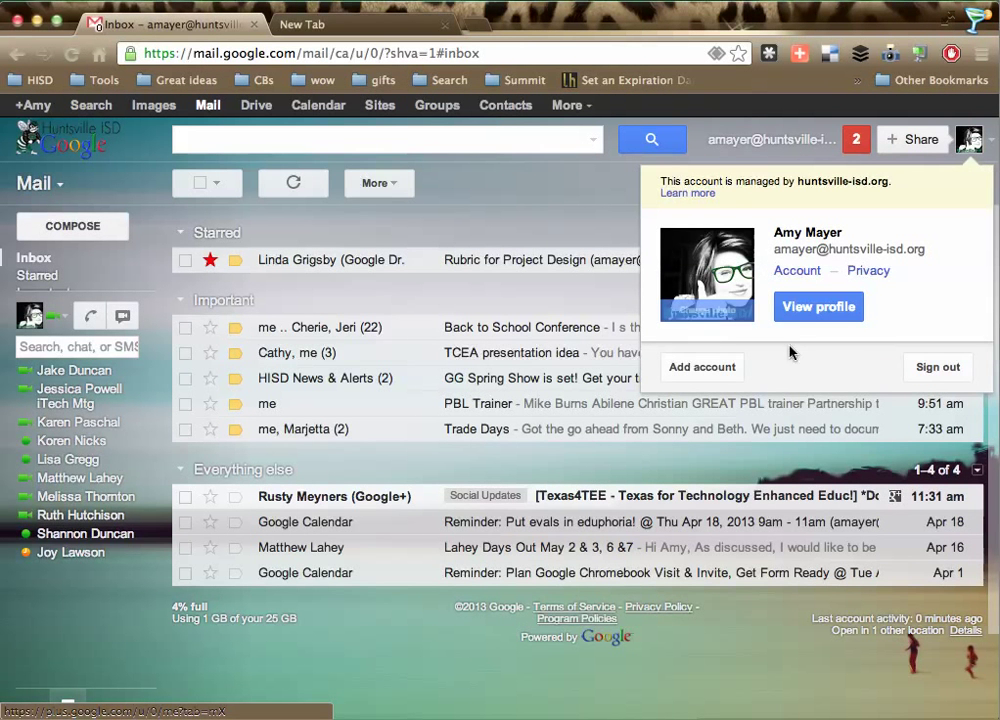
{"action": "left_click", "coordinate": [570, 220]}
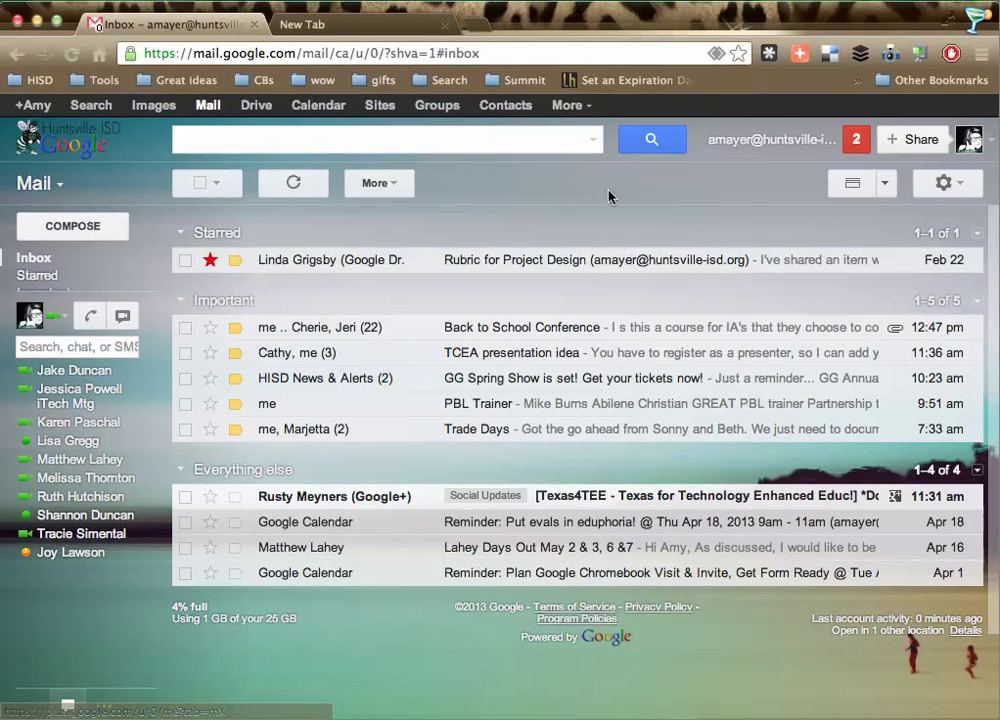
Step: Move the Gmail window left beside the second Chrome window and open the Chrome menu
{"action": "left_click", "coordinate": [982, 54]}
{"action": "left_click_drag", "start_coordinate": [844, 18], "coordinate": [570, 29]}
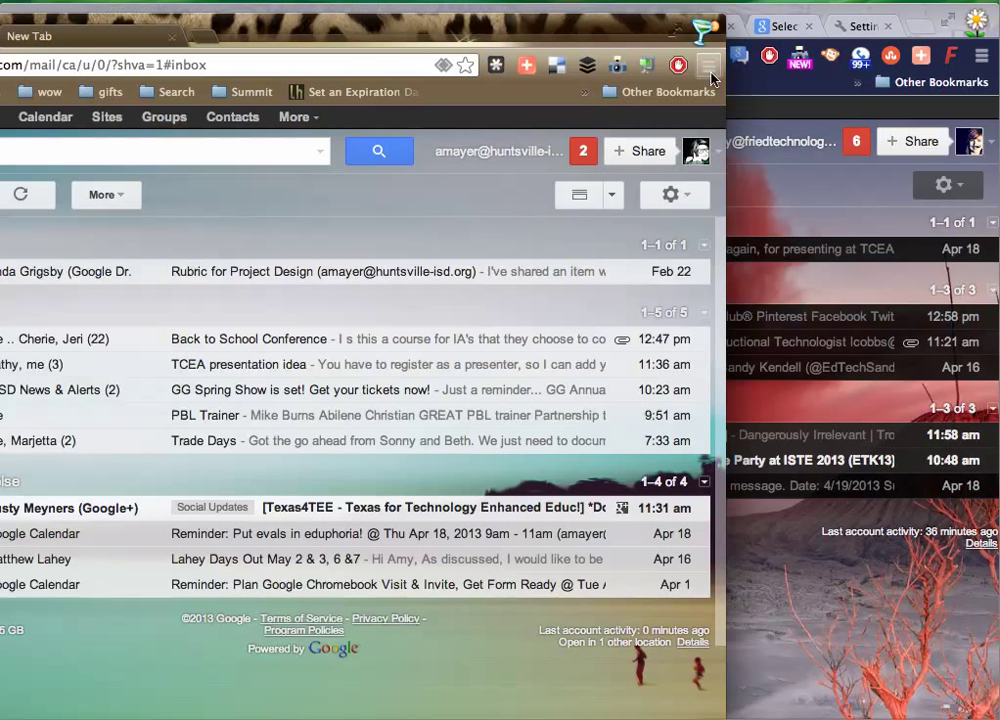
{"action": "left_click", "coordinate": [709, 68]}
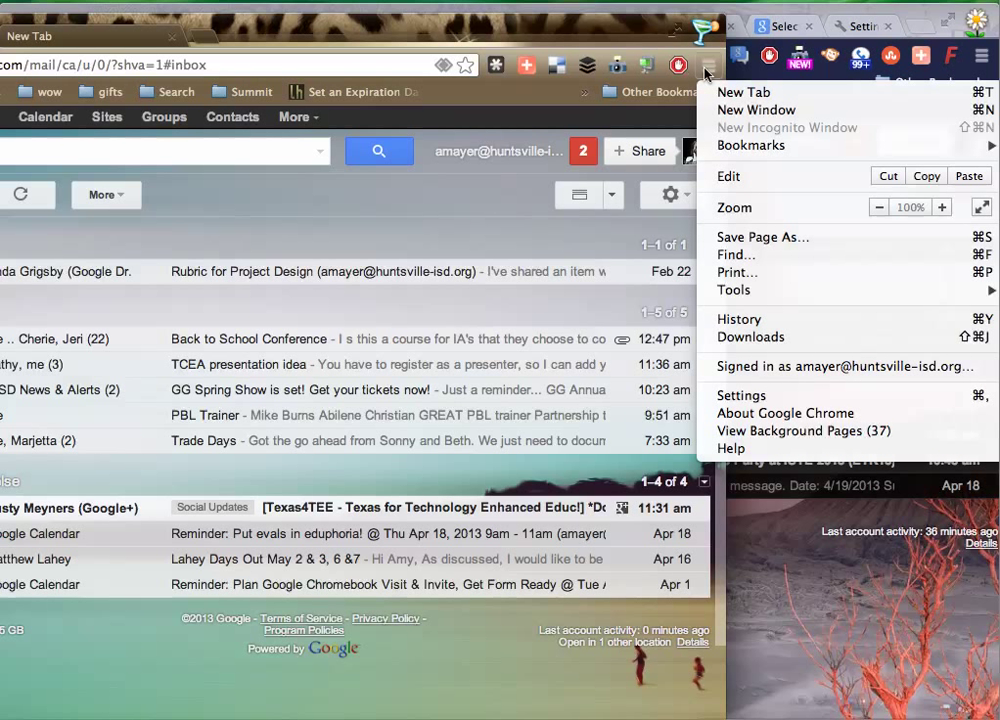
Step: Open Chrome Settings and scroll down to the Users list of five profiles
{"action": "left_click", "coordinate": [757, 397]}
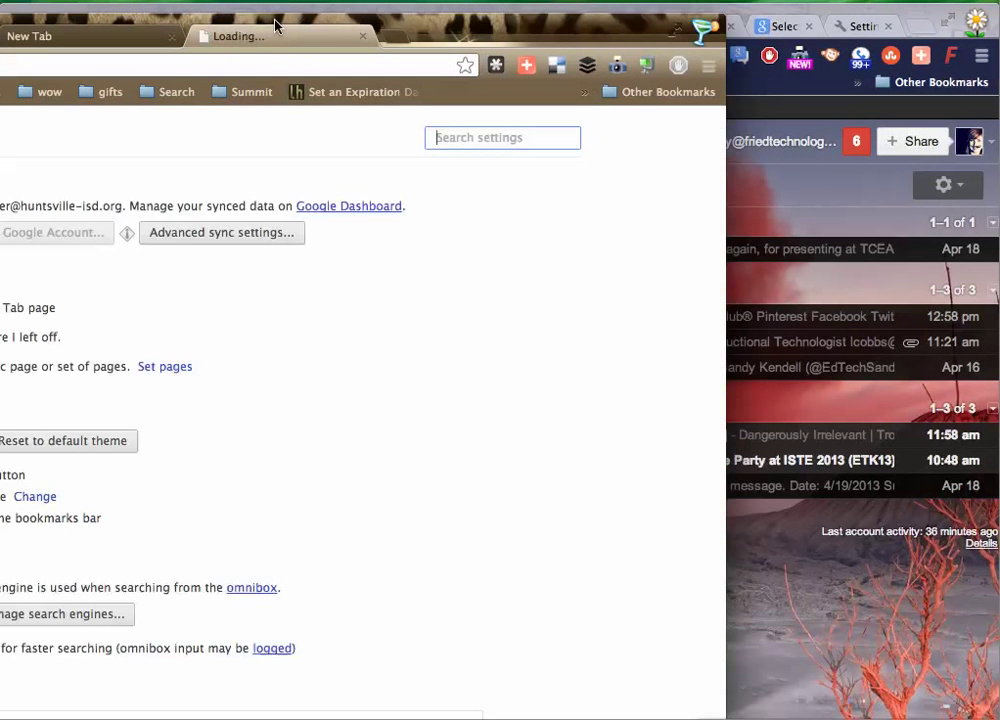
{"action": "left_click_drag", "start_coordinate": [281, 18], "coordinate": [555, 14]}
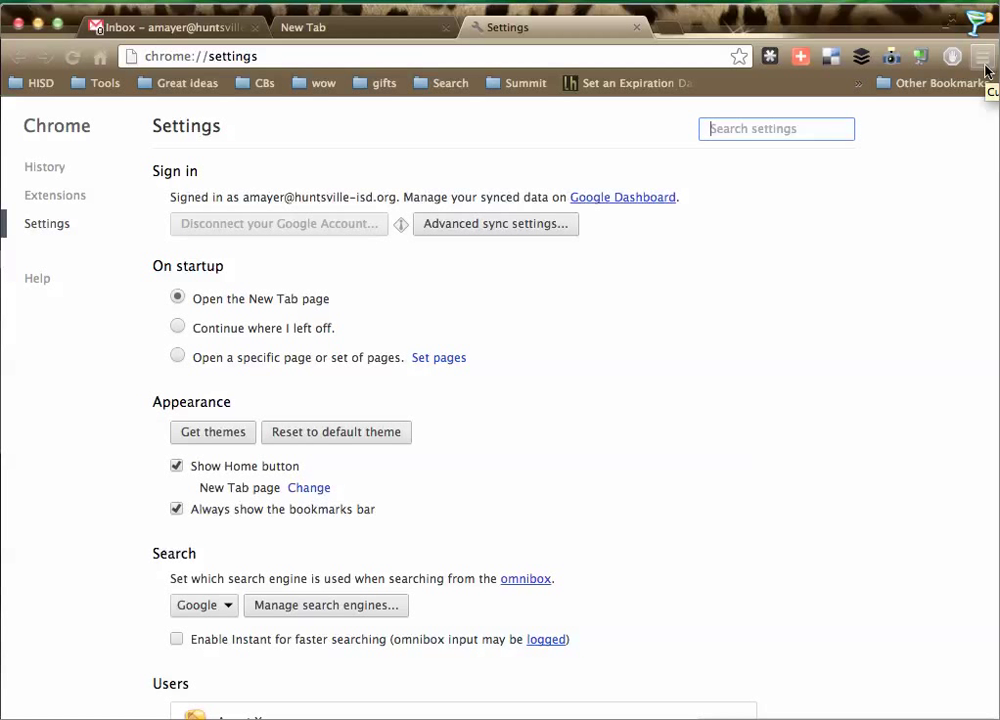
{"action": "scroll", "coordinate": [658, 380], "scroll_direction": "down", "scroll_amount": 5}
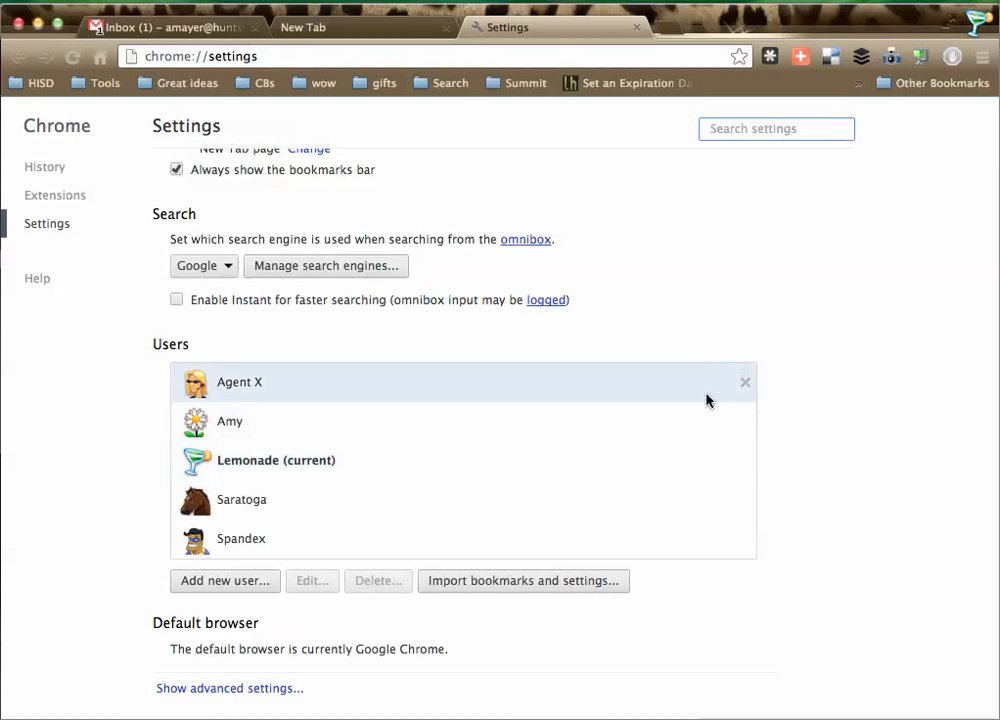
Step: Remove the current Lemonade user and confirm deleting it with all its data
{"action": "left_click", "coordinate": [745, 461]}
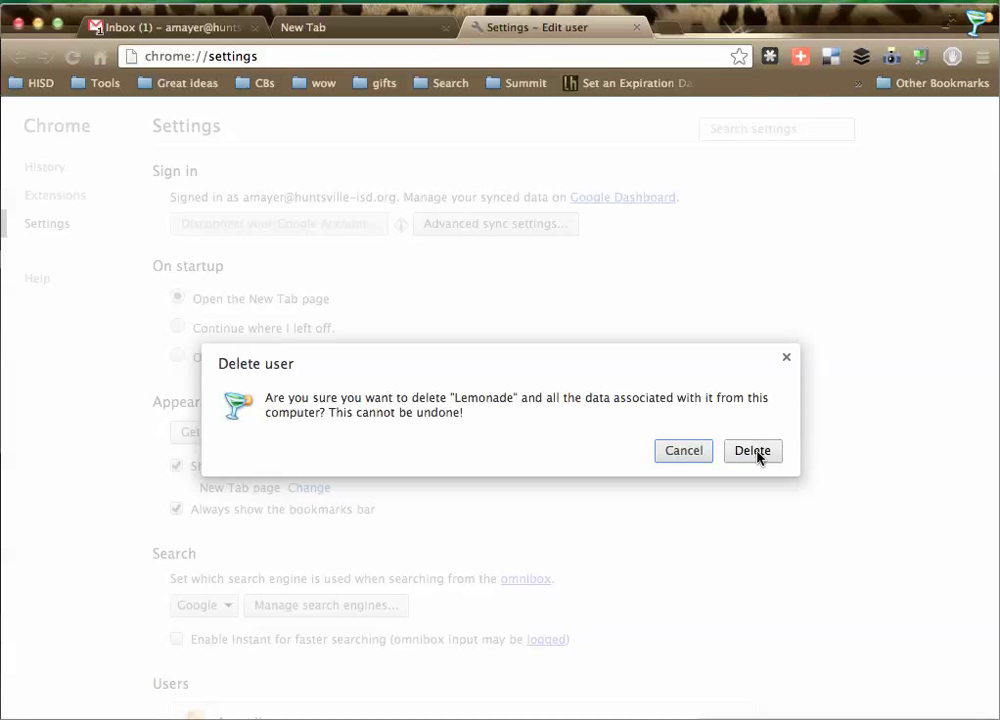
{"action": "left_click", "coordinate": [755, 451]}
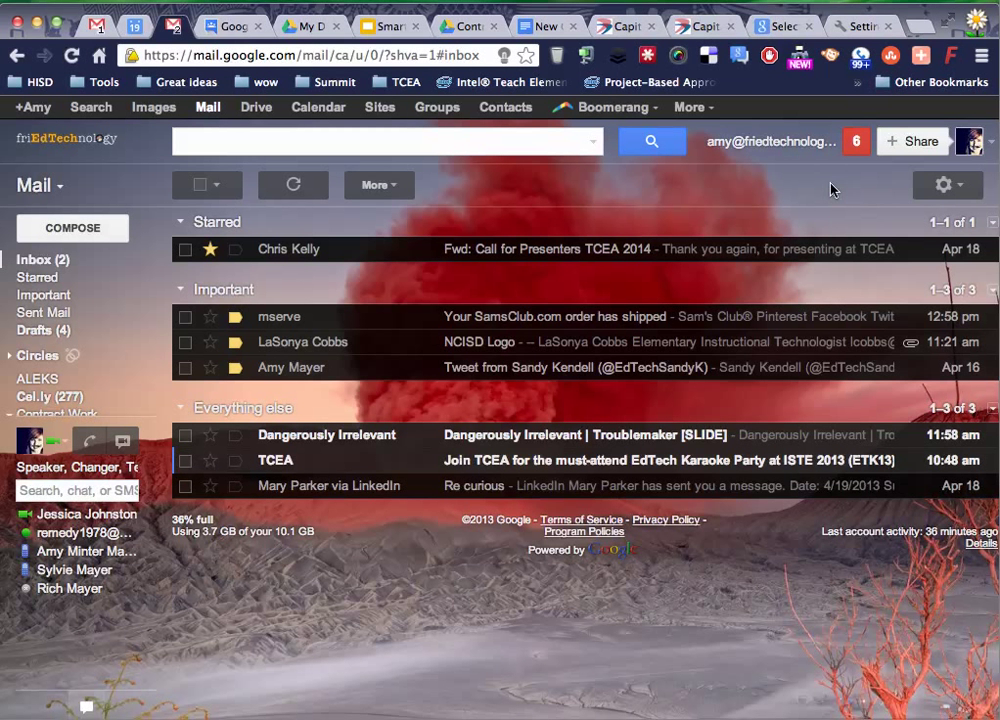
Step: Create a new Chrome user named Moonbeam from the profile menu
{"action": "left_click", "coordinate": [977, 26]}
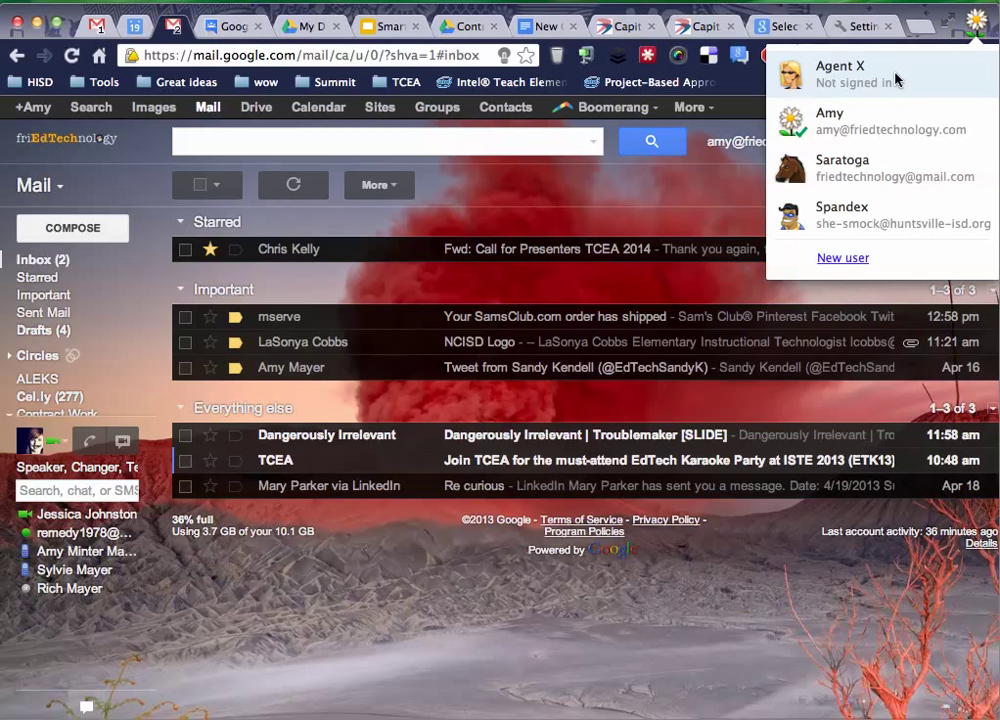
{"action": "left_click", "coordinate": [852, 260]}
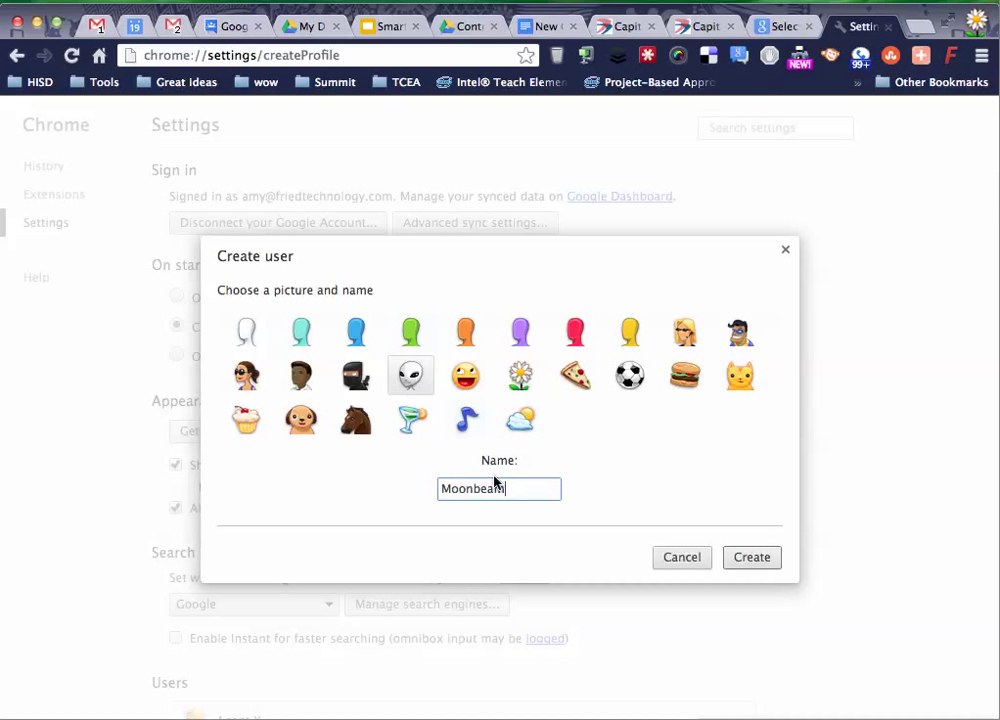
{"action": "left_click", "coordinate": [752, 560]}
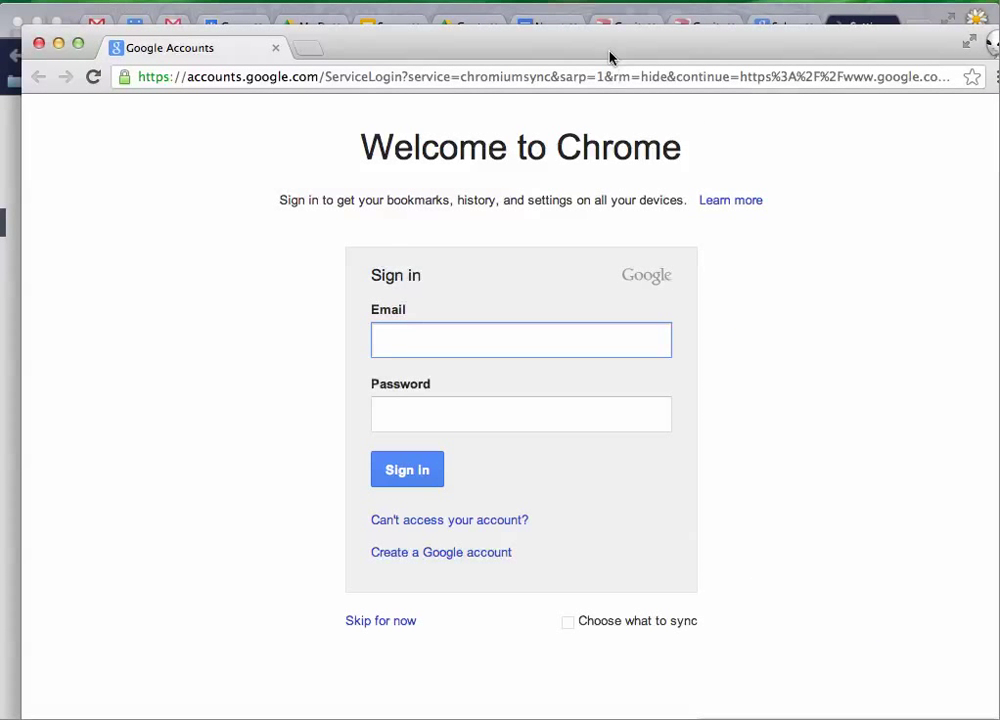
Step: Sign Moonbeam in with the school email and password, accepting the managed-account notice
{"action": "left_click_drag", "start_coordinate": [609, 56], "coordinate": [587, 34]}
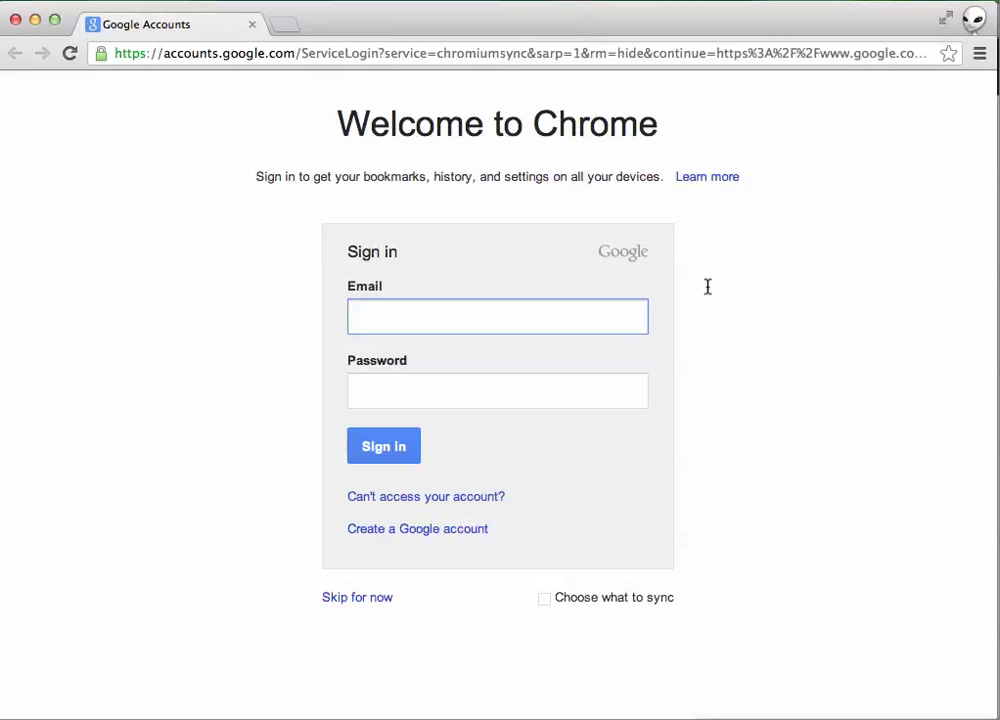
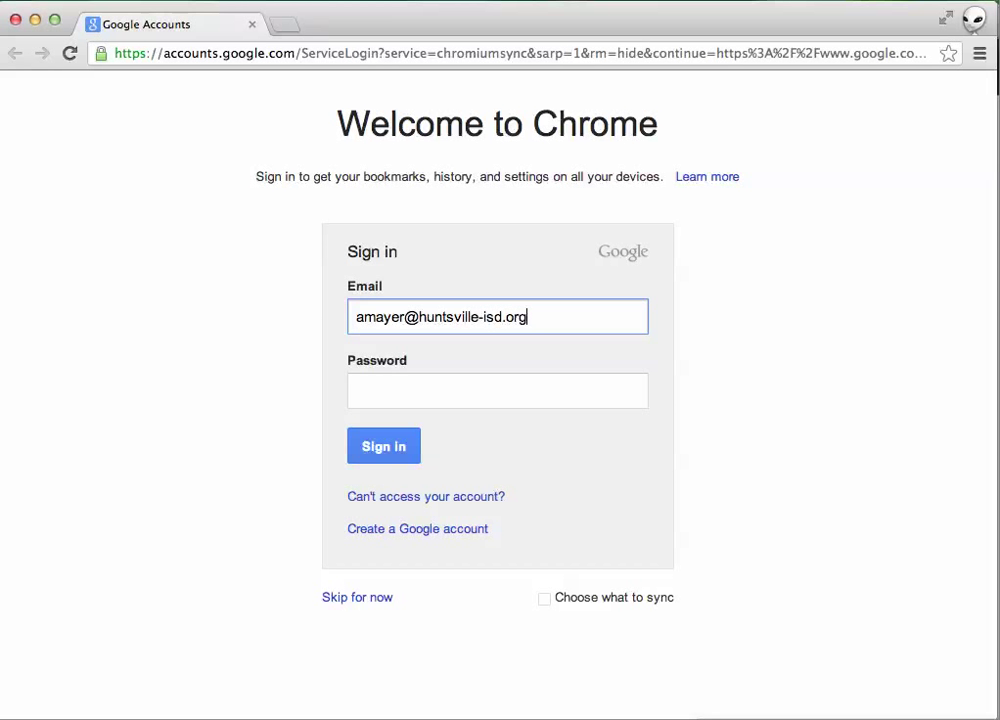
{"action": "key", "text": "Tab"}
{"action": "type", "text": "p*******"}
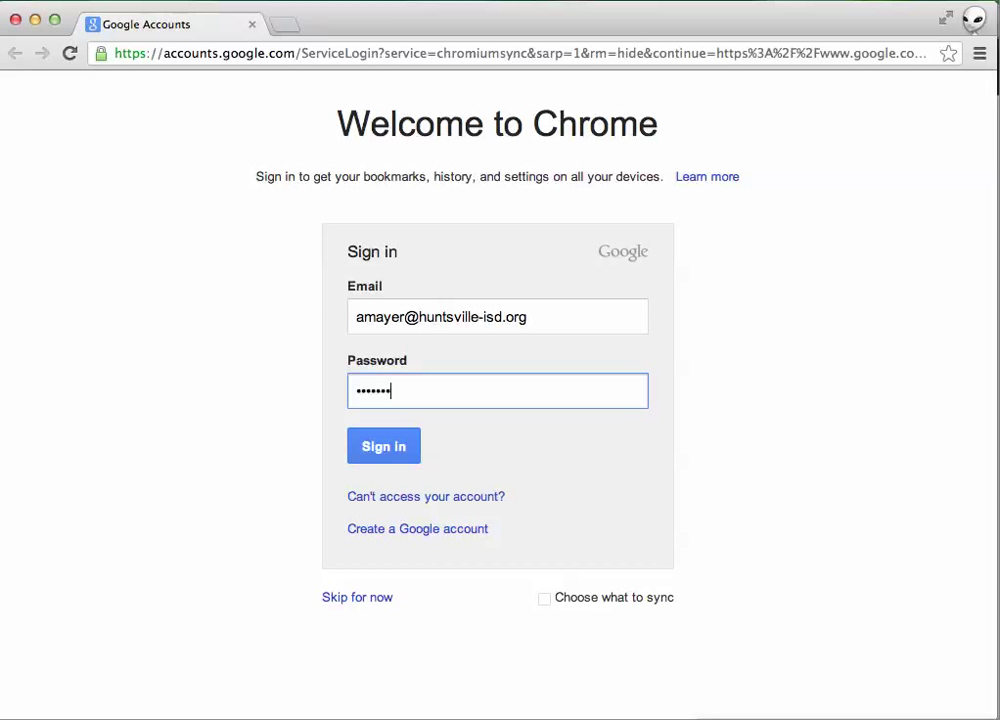
{"action": "key", "text": "Return"}
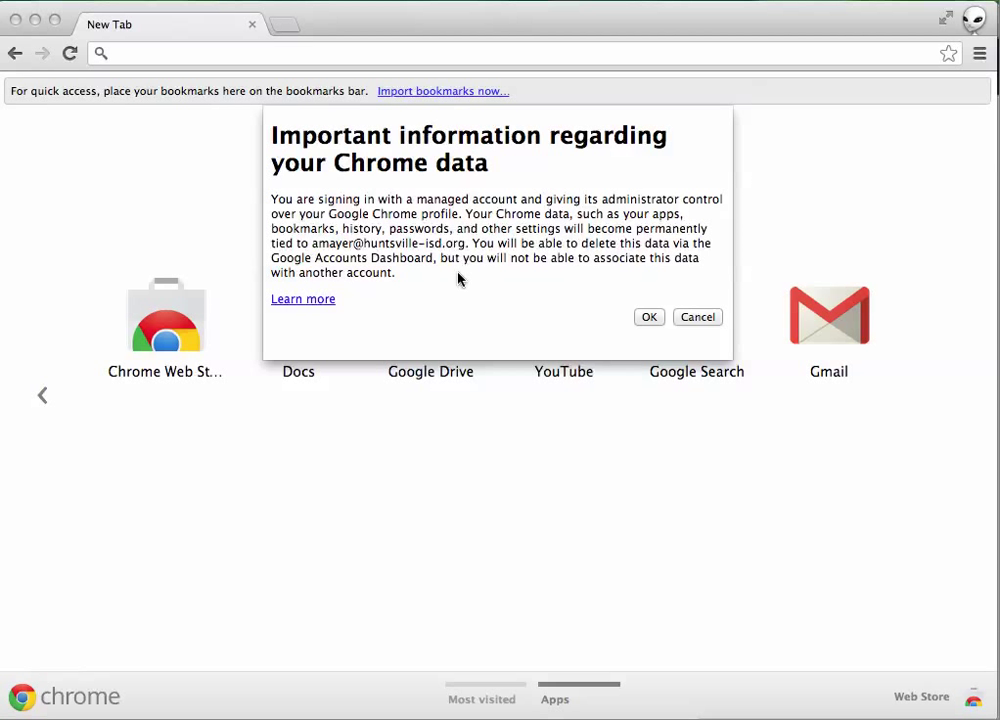
{"action": "left_click", "coordinate": [650, 317]}
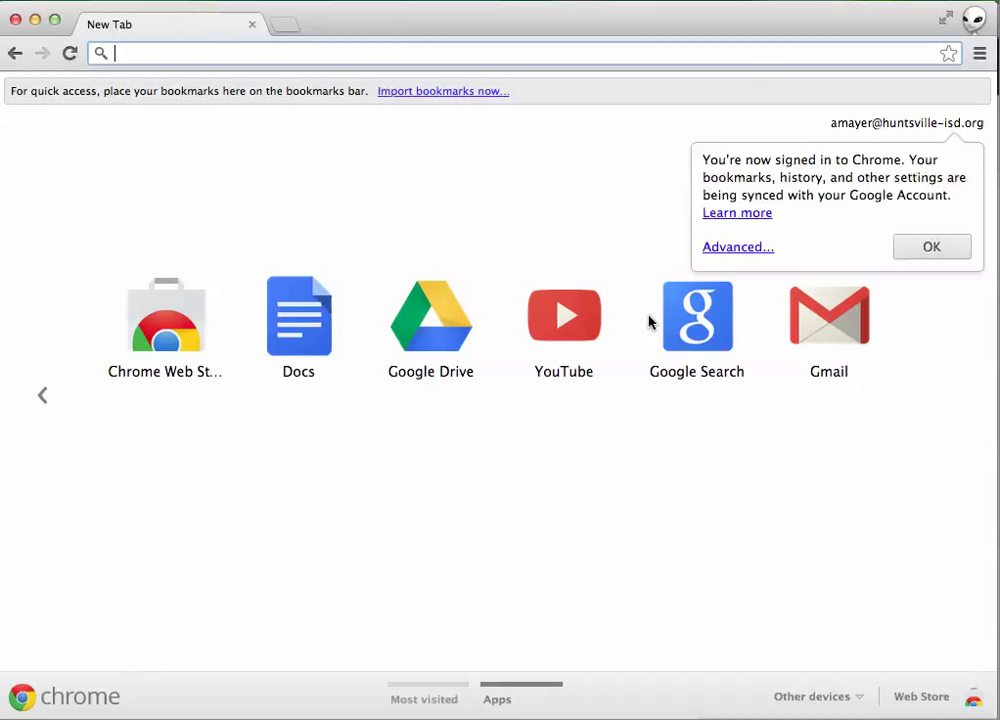
Step: Dismiss the 'You're now signed in to Chrome' confirmation bubble
{"action": "left_click", "coordinate": [945, 247]}
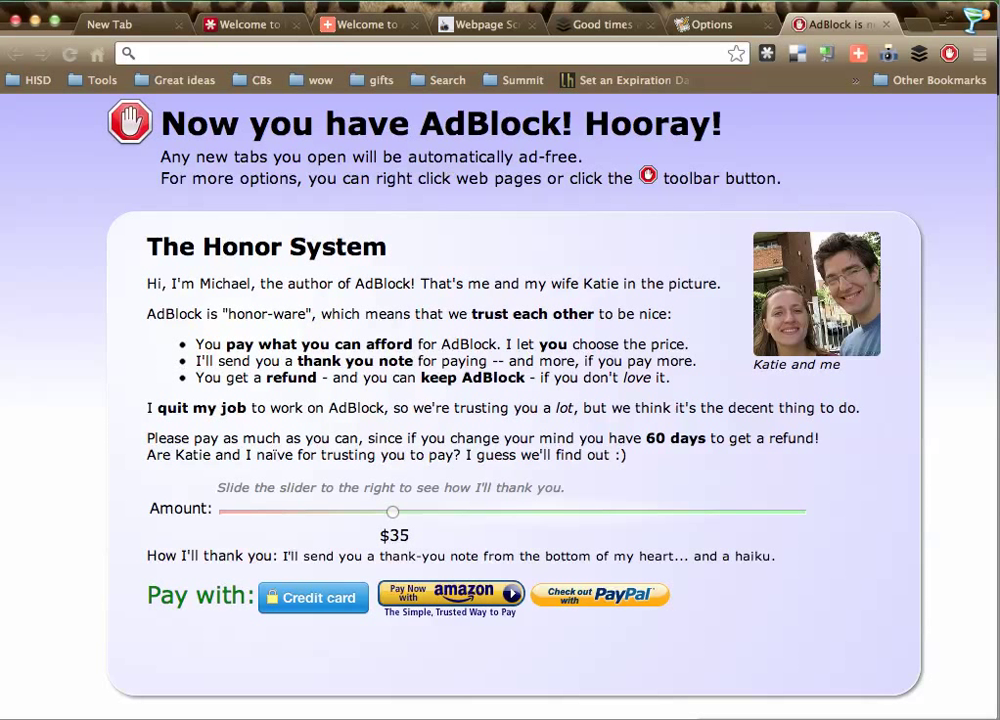
Step: From Settings, delete the Lemonade (current) user and confirm removing its data
{"action": "left_click", "coordinate": [979, 60]}
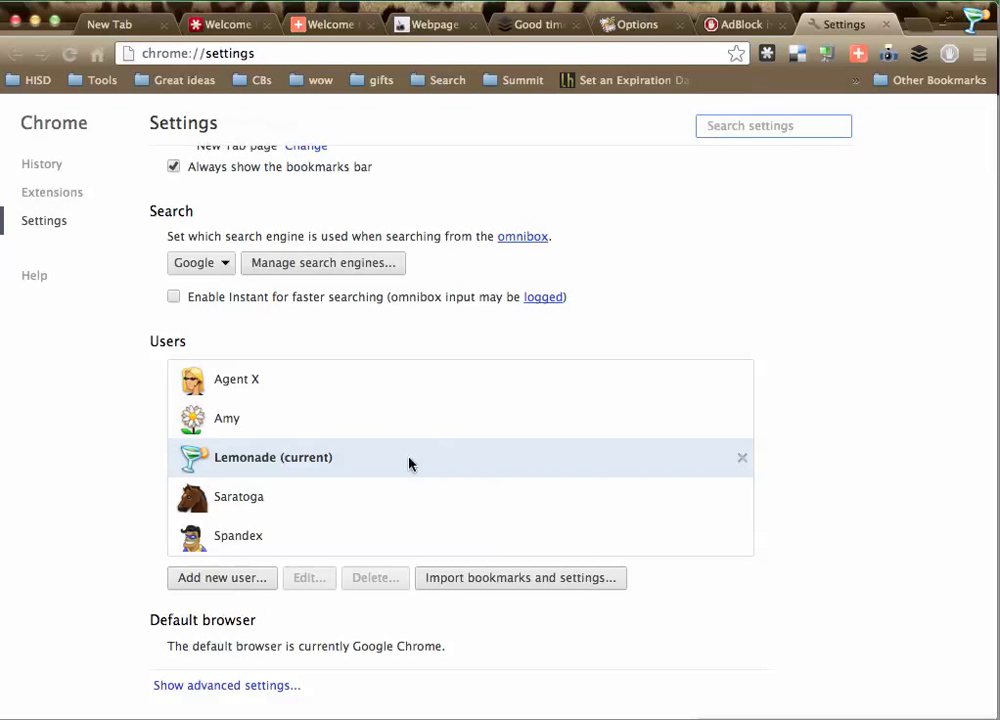
{"action": "left_click", "coordinate": [742, 459]}
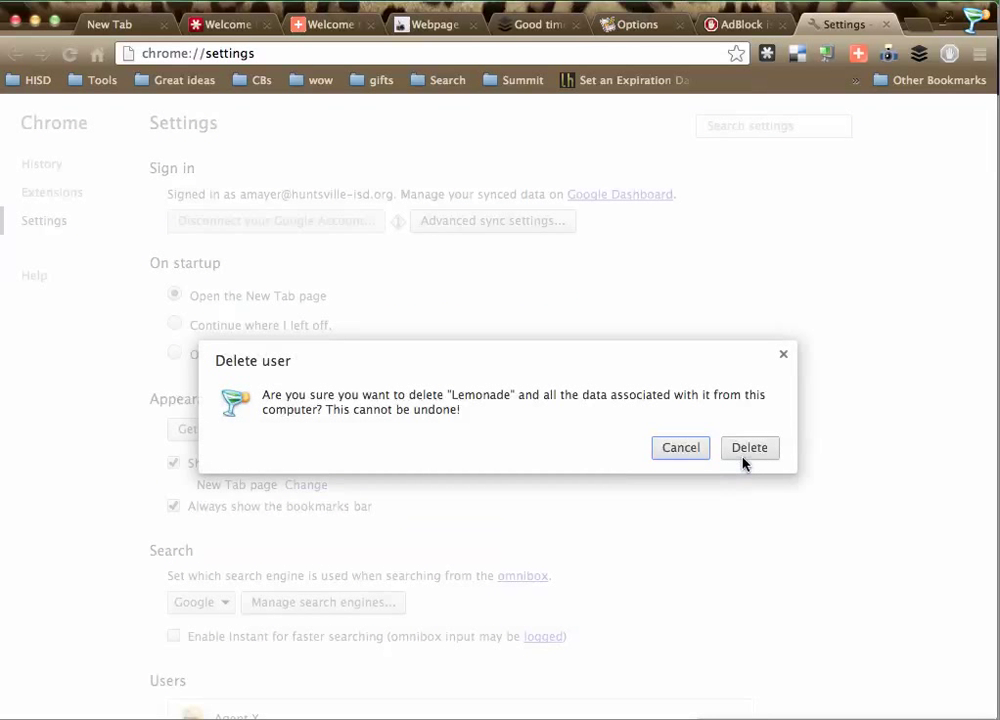
{"action": "left_click", "coordinate": [750, 448]}
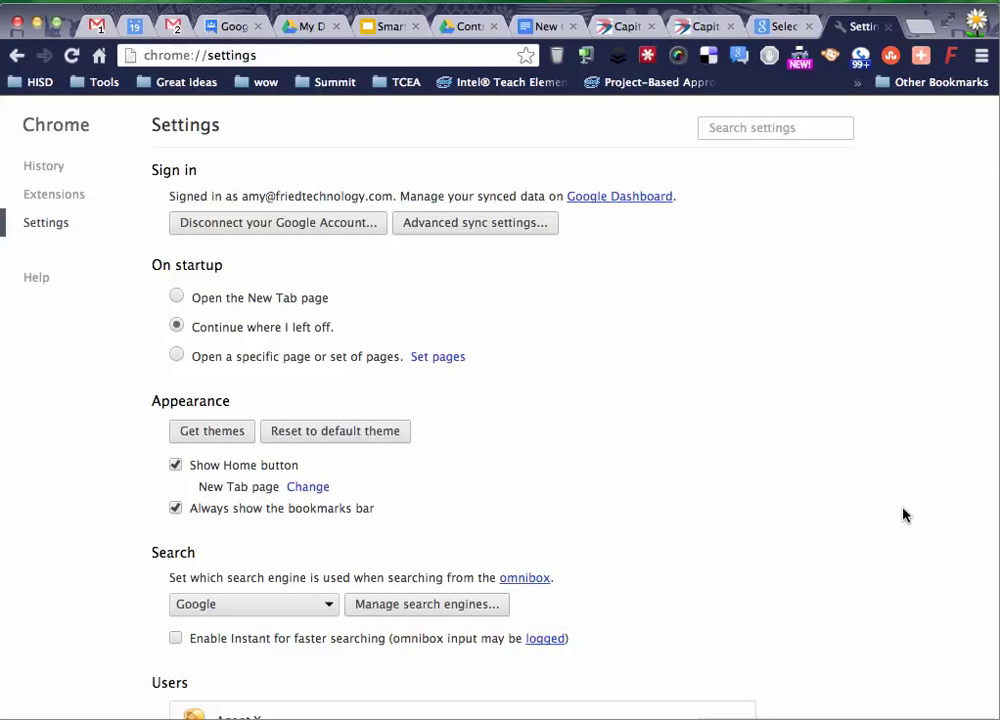
Step: Scroll to Users to confirm only Agent X, Amy, Saratoga and Spandex remain
{"action": "scroll", "coordinate": [902, 515], "scroll_direction": "down", "scroll_amount": 5}
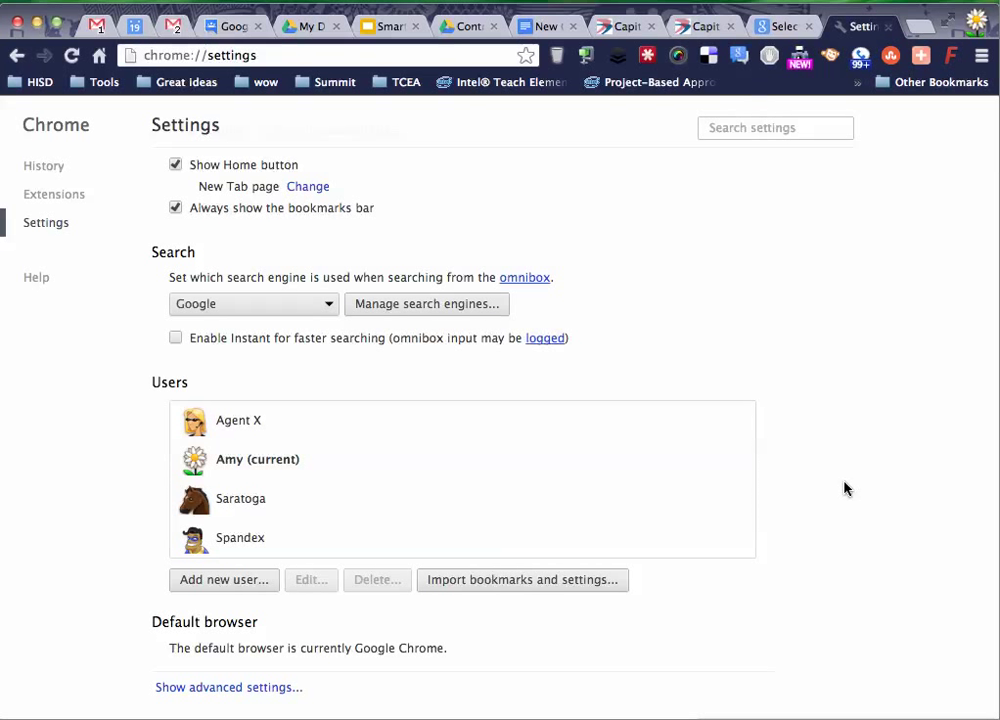